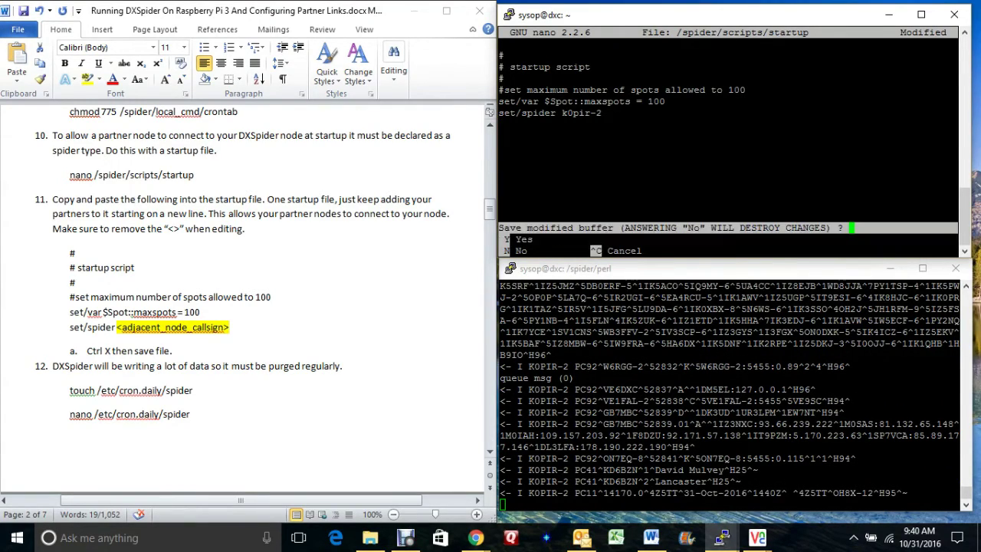
# Step: Save /spider/scripts/startup and exit nano, then scroll further down the Word setup guide
pyautogui.press('y')
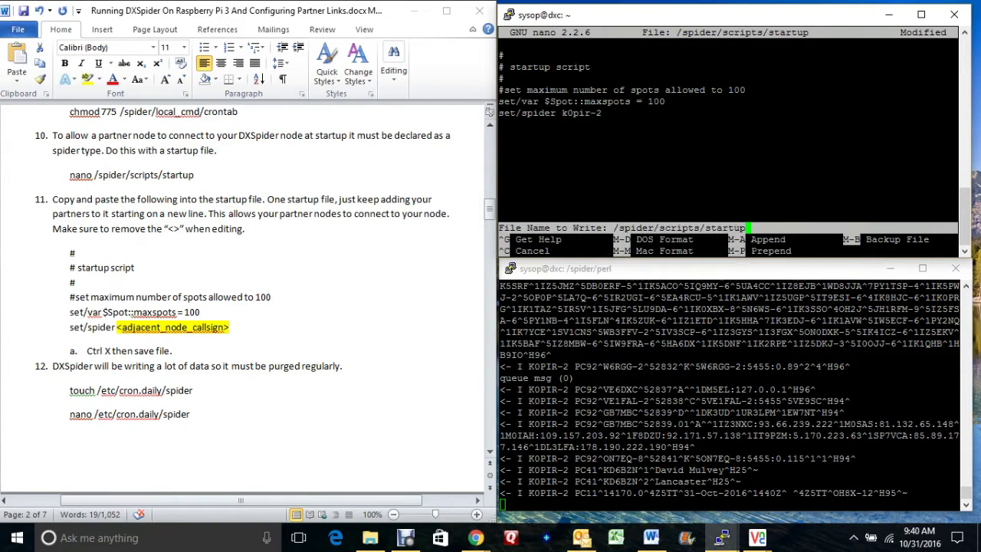
pyautogui.press('Return')
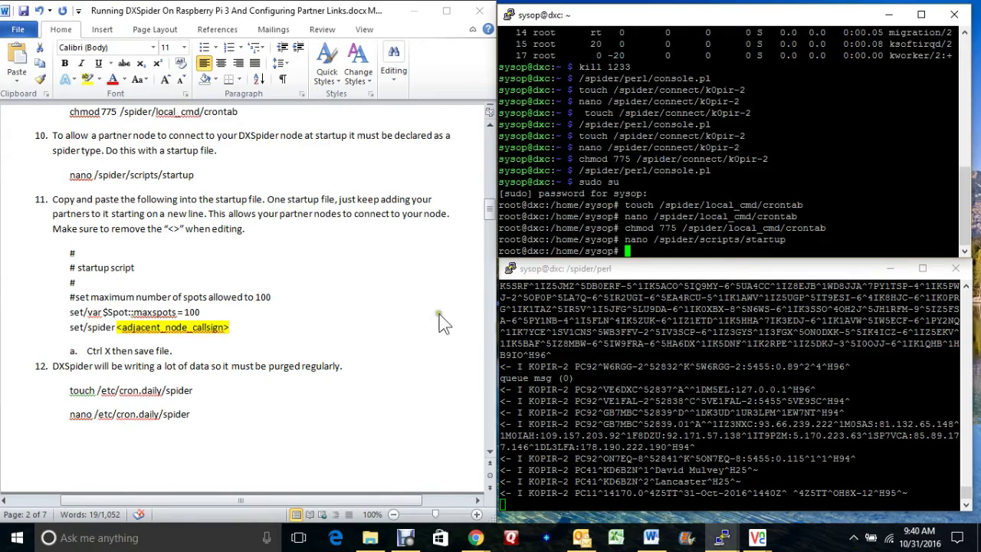
pyautogui.hotkey('alt', 'Tab')
pyautogui.scroll(-3, 433, 326)
pyautogui.scroll(-3, 431, 321)
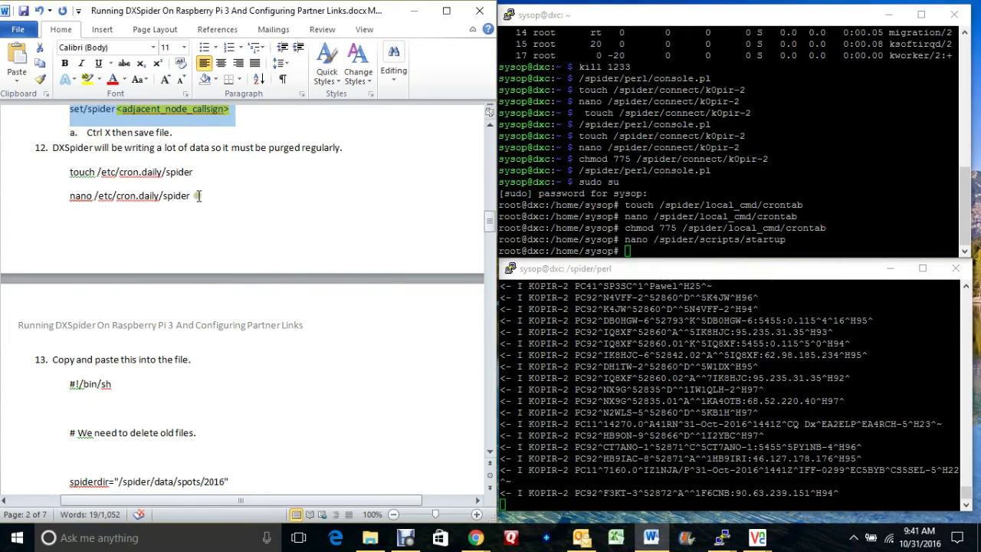
pyautogui.scroll(-1, 222, 197)
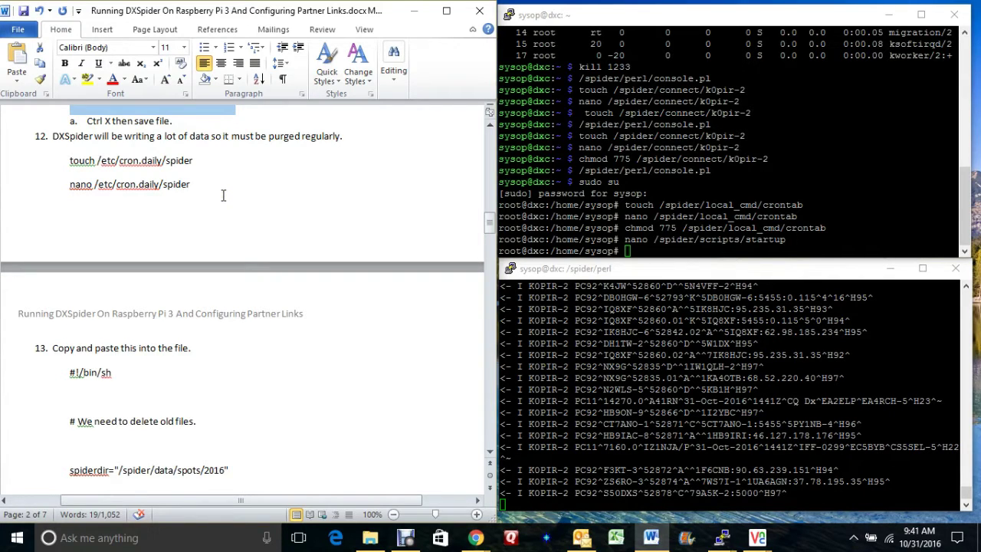
pyautogui.scroll(-4, 223, 195)
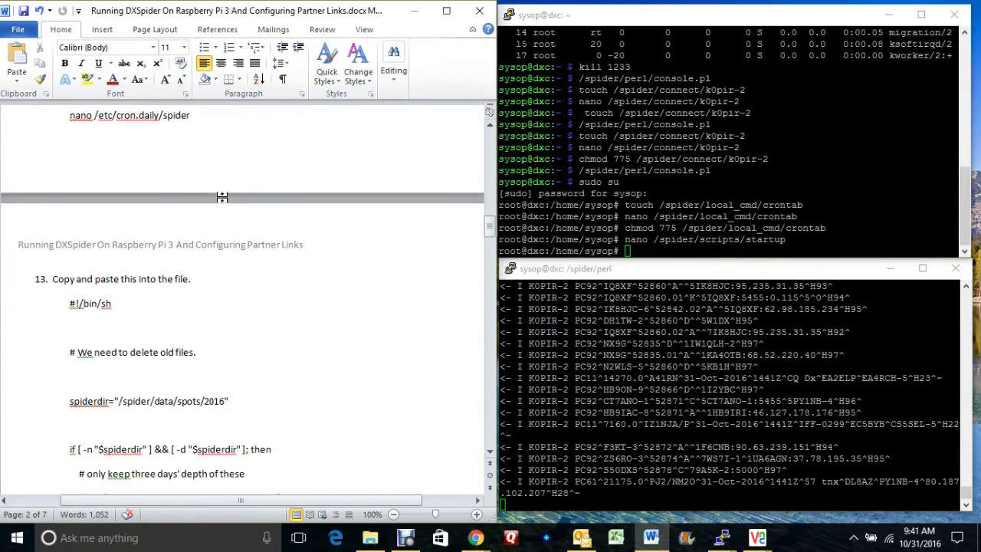
pyautogui.scroll(-3, 222, 197)
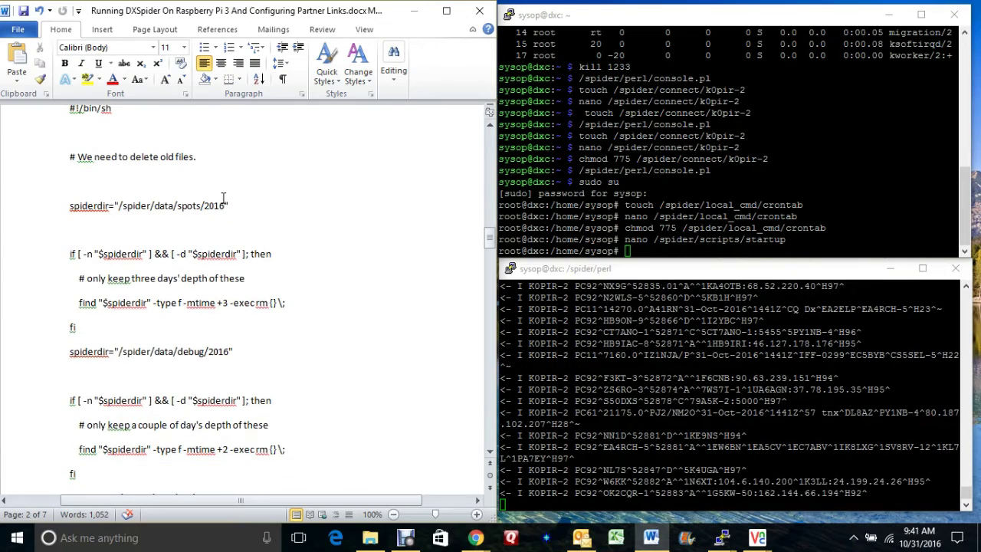
pyautogui.scroll(-3, 170, 229)
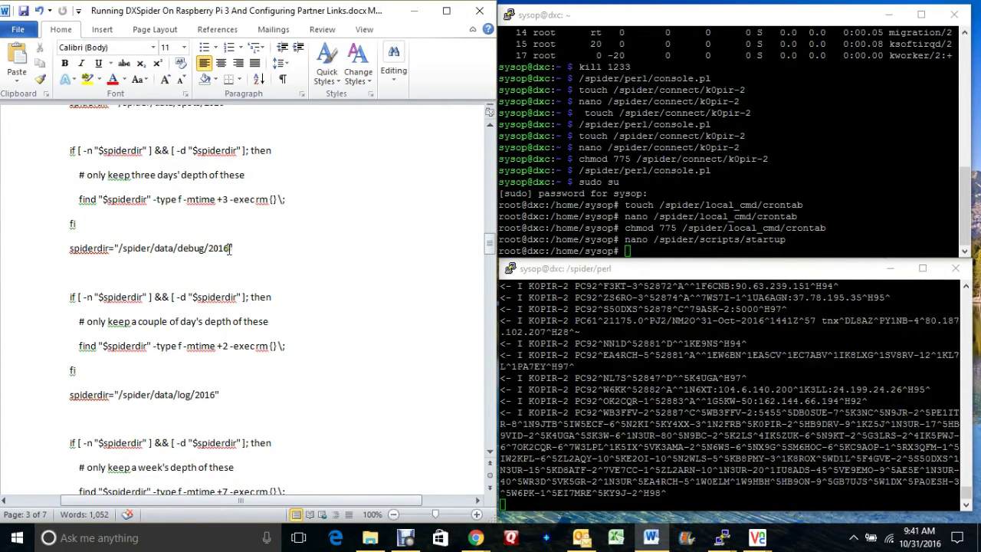
pyautogui.scroll(-1, 257, 247)
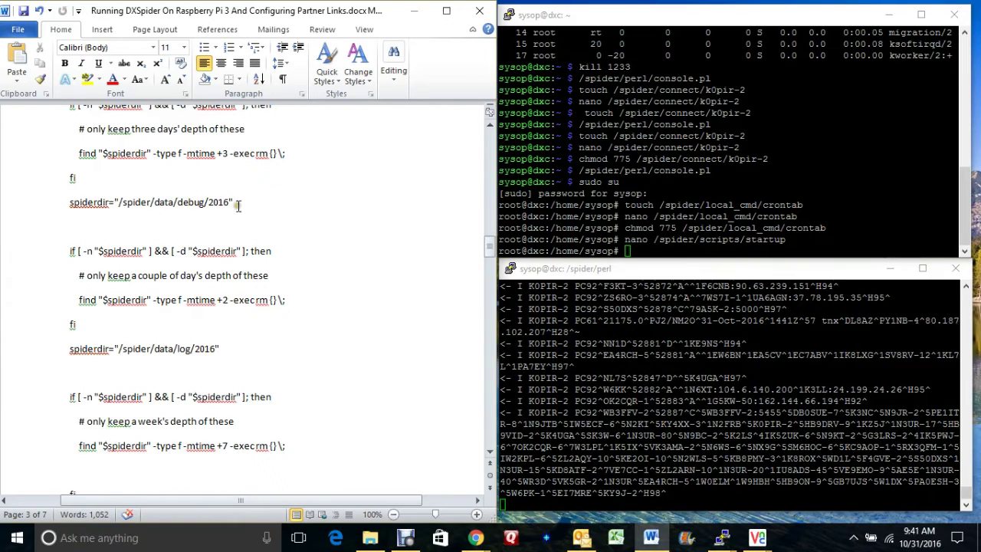
pyautogui.scroll(-2, 237, 205)
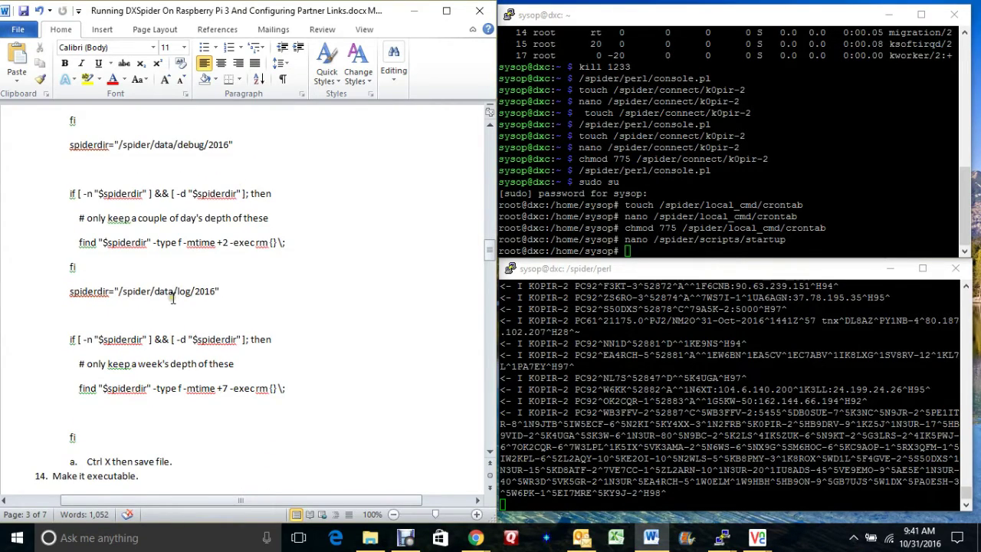
pyautogui.scroll(5, 300, 282)
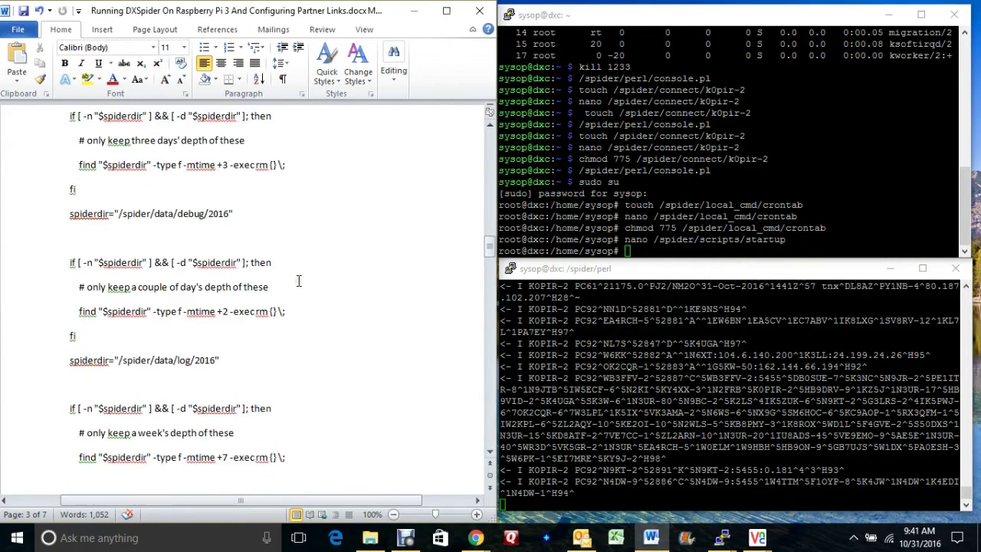
pyautogui.scroll(6, 301, 282)
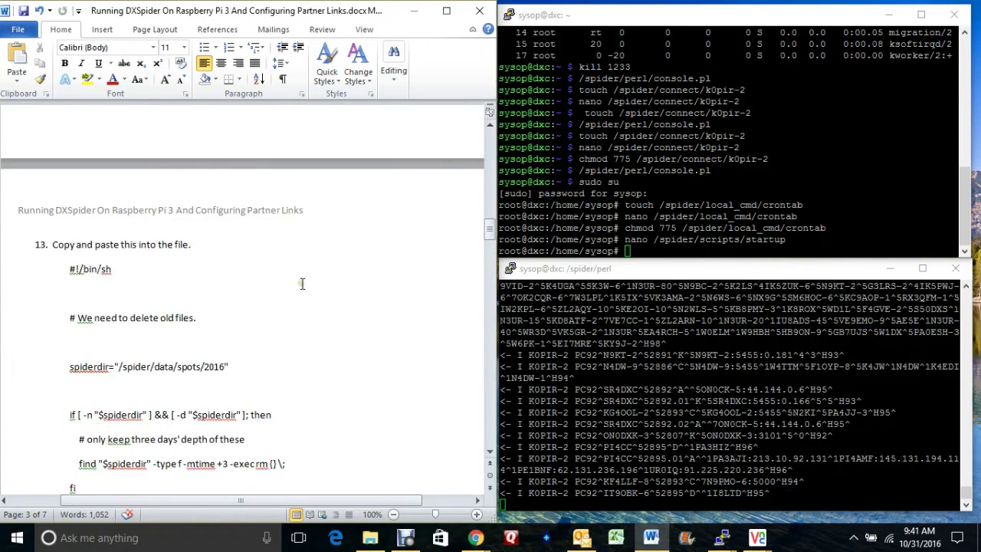
pyautogui.scroll(1, 303, 282)
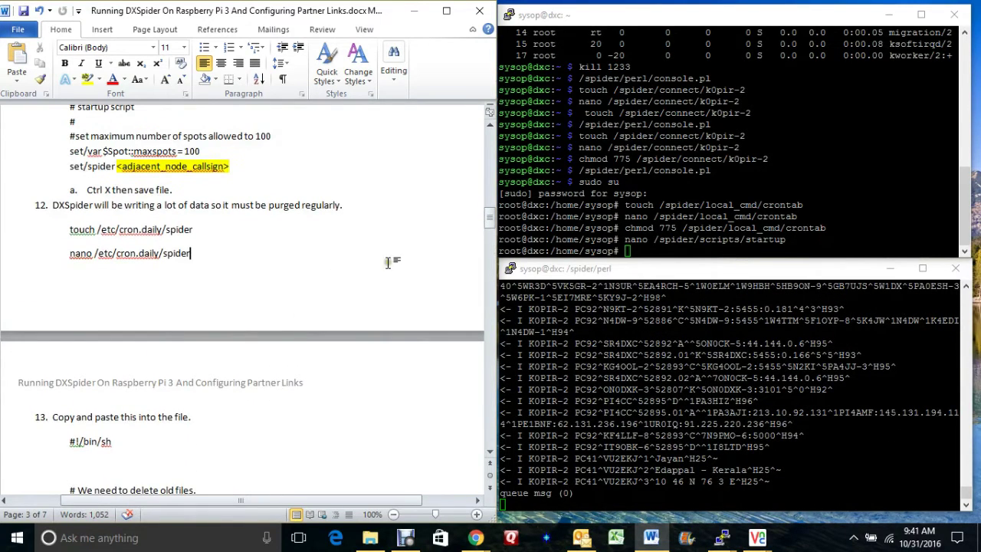
# Step: Create the empty file with 'touch /etc/cron.daily/spider', copied from the guide
pyautogui.click(679, 16)
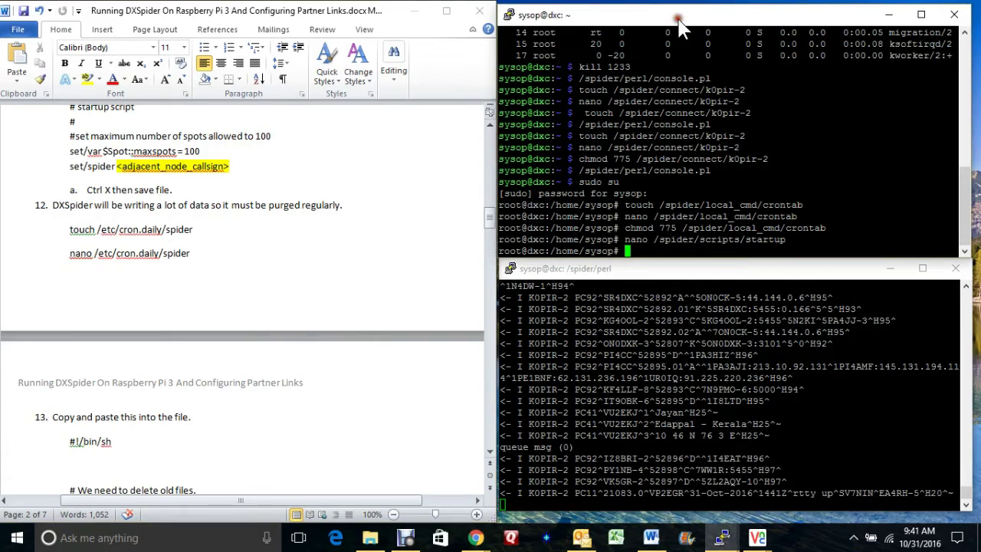
pyautogui.click(74, 230)
pyautogui.moveTo(70, 229); pyautogui.dragTo(182, 227)
pyautogui.rightClick(181, 229)
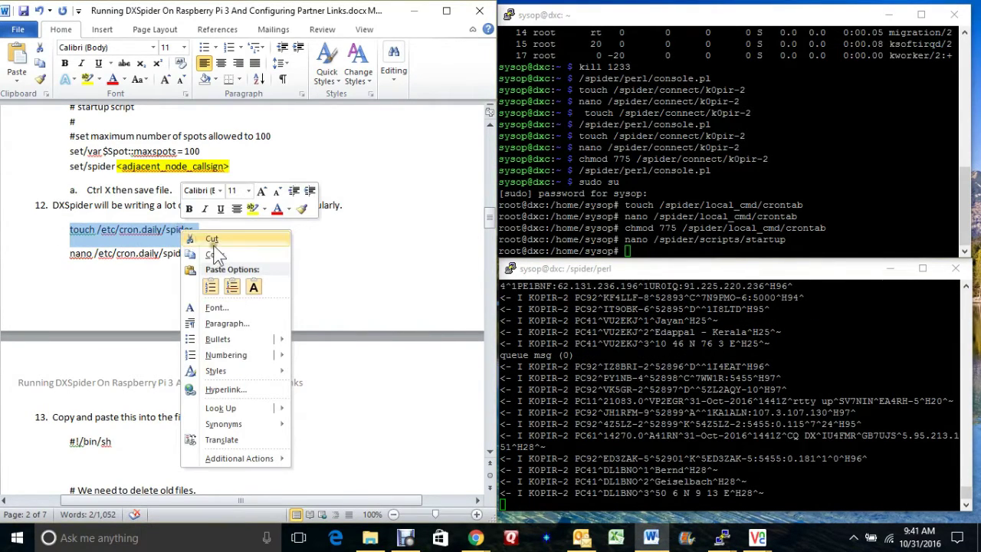
pyautogui.click(214, 254)
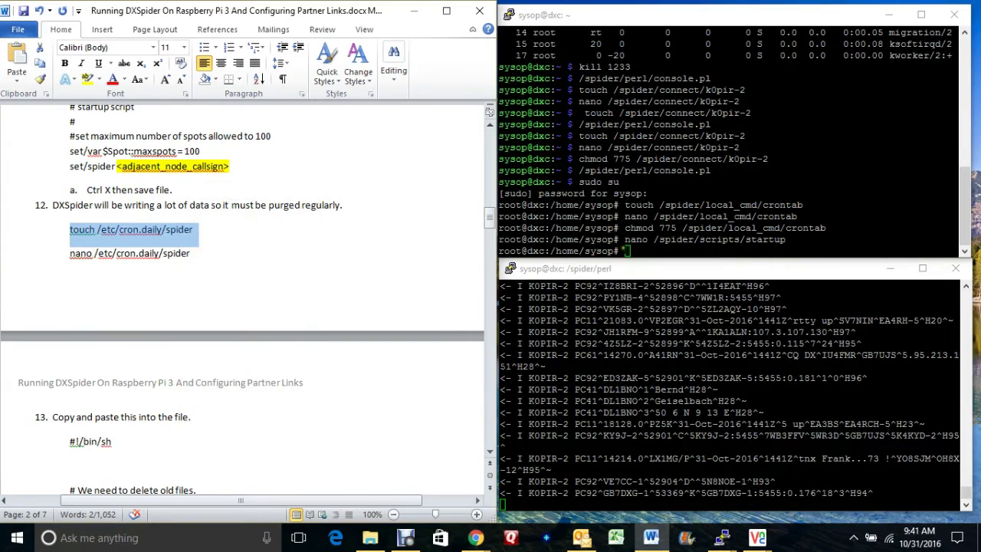
pyautogui.click(614, 244)
pyautogui.rightClick(614, 244)
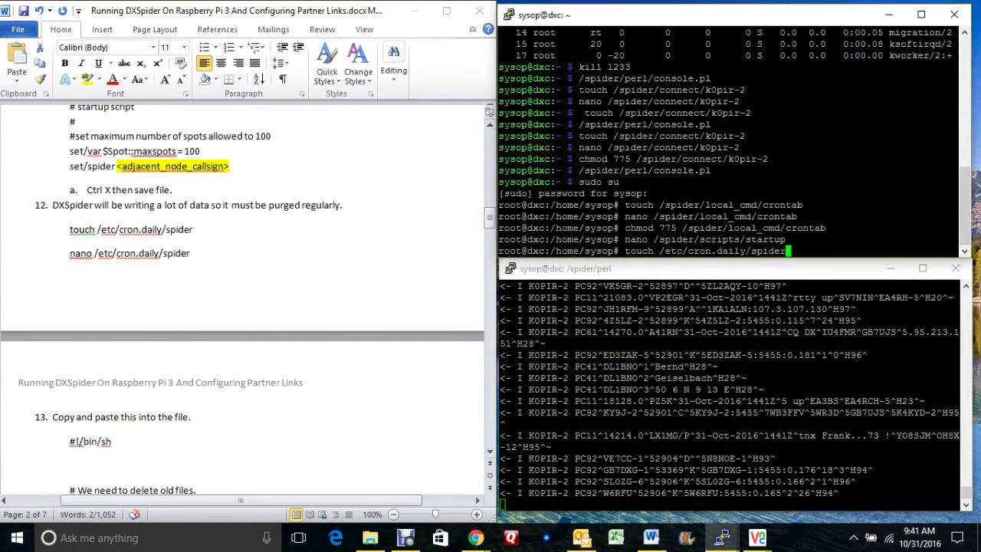
pyautogui.press('Return')
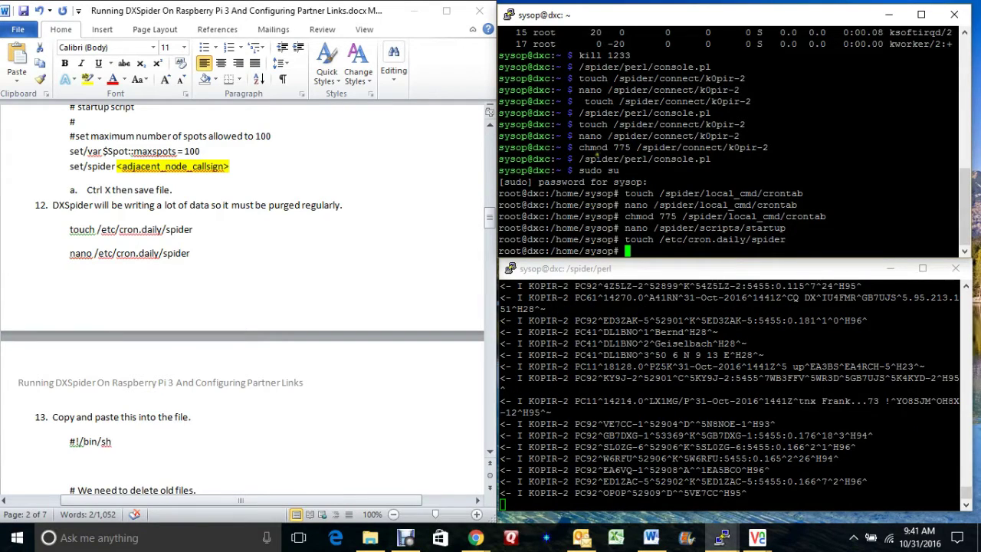
# Step: Open /etc/cron.daily/spider in nano with the guide's nano command
pyautogui.moveTo(70, 257); pyautogui.dragTo(177, 256)
pyautogui.rightClick(180, 261)
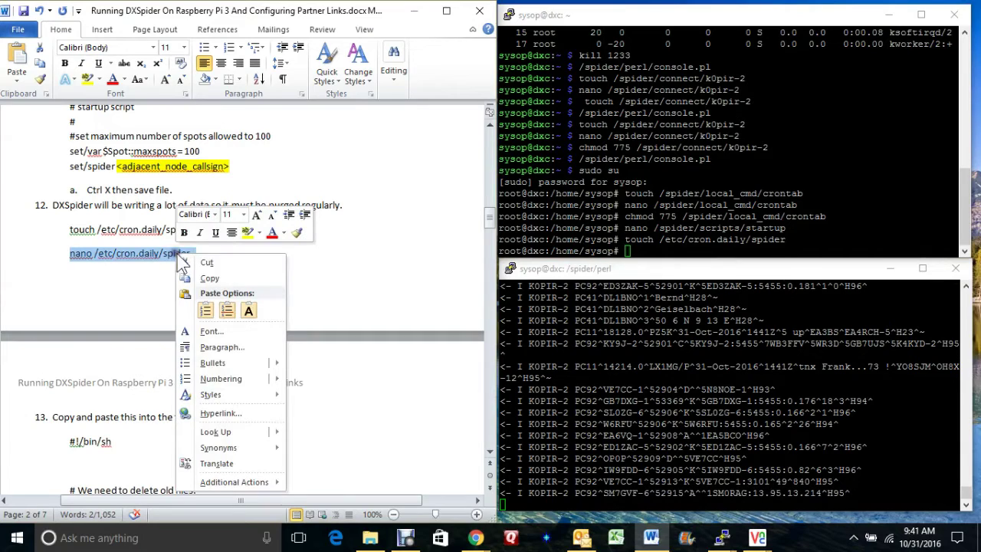
pyautogui.click(211, 276)
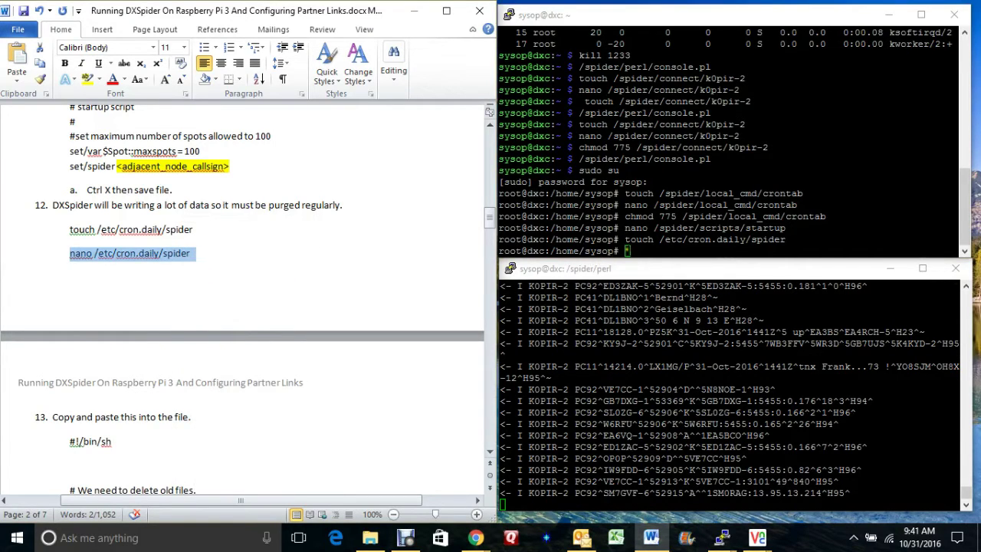
pyautogui.rightClick(626, 251)
pyautogui.press('Return')
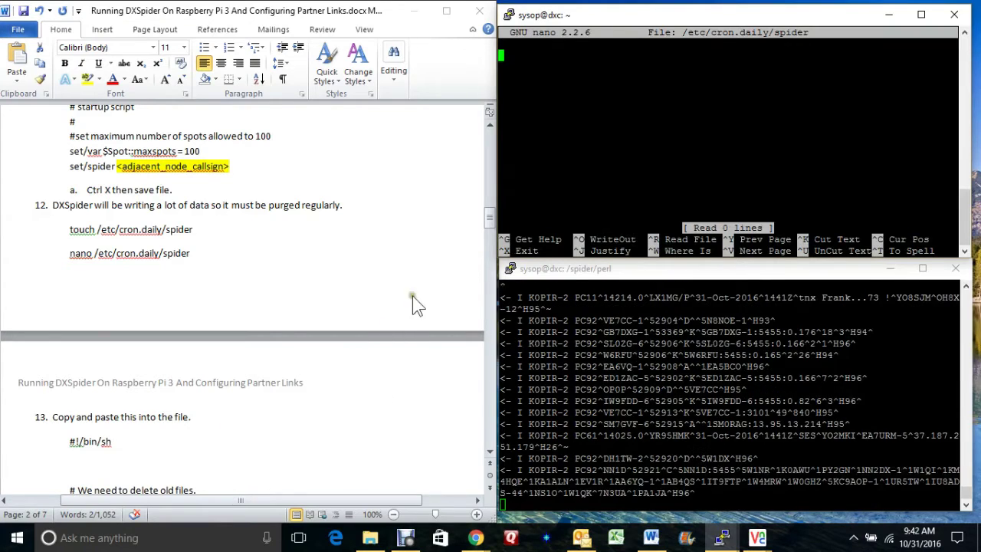
# Step: Paste the guide's step 13 purge script, starting at #!/bin/sh, into nano
pyautogui.moveTo(489, 233); pyautogui.dragTo(490, 243)
pyautogui.click(70, 155)
pyautogui.moveTo(71, 156); pyautogui.dragTo(202, 375)
pyautogui.rightClick(187, 308)
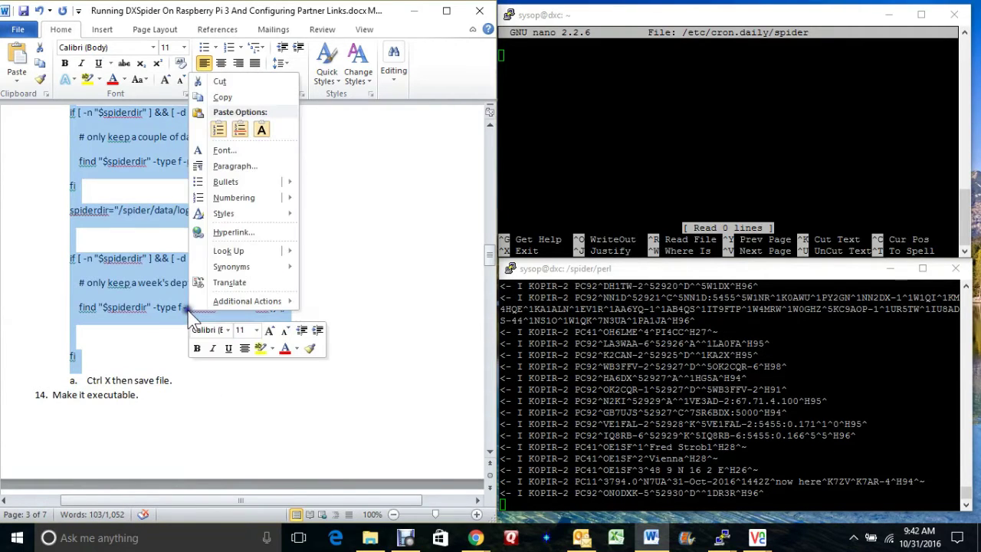
pyautogui.click(224, 97)
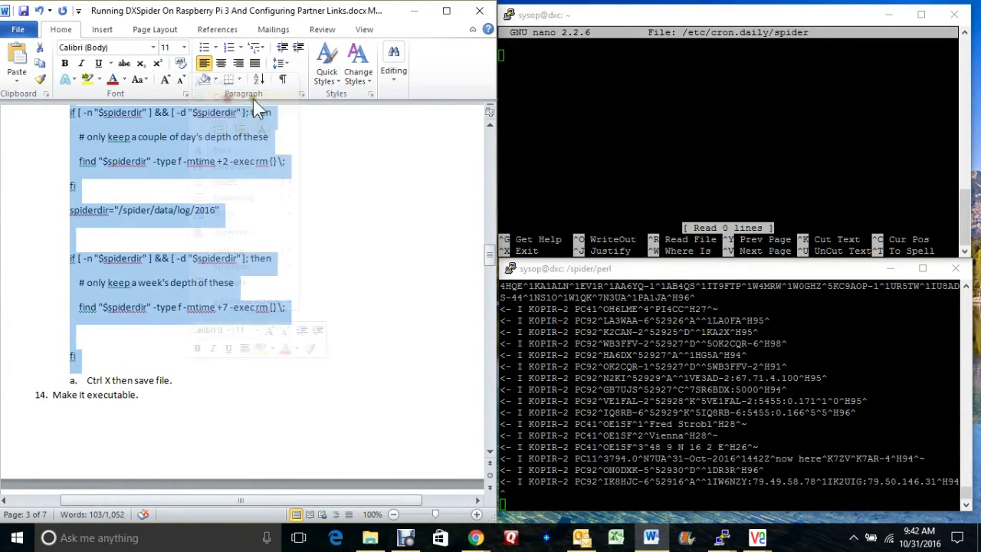
pyautogui.hotkey('alt', 'Tab')
pyautogui.press('shift+Insert')
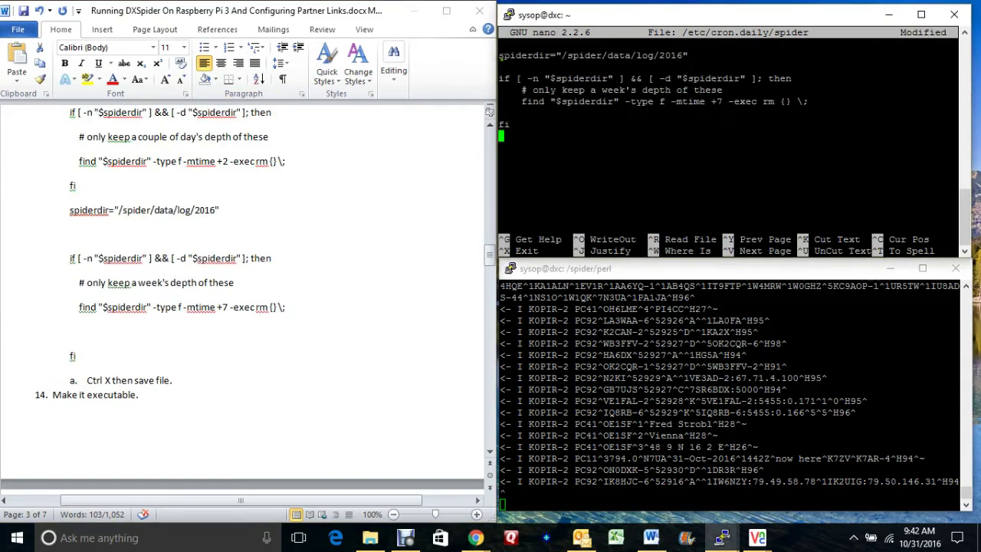
# Step: Check the spots path line, then save /etc/cron.daily/spider and exit nano
pyautogui.moveTo(965, 211)
pyautogui.mouseDown()
pyautogui.moveTo(963, 163)
pyautogui.moveTo(963, 201)
pyautogui.mouseUp()
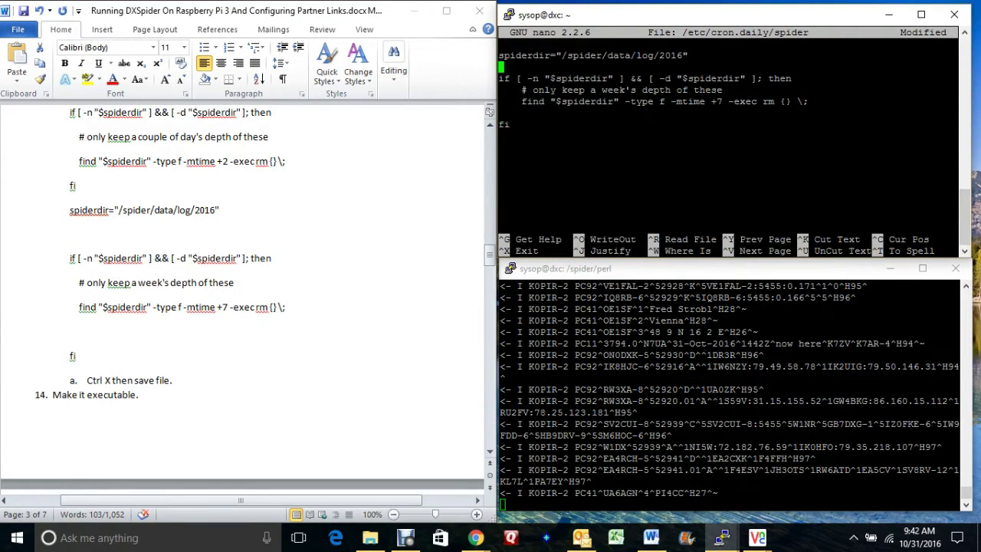
pyautogui.press('Up')
pyautogui.press('Up')
pyautogui.press('Up')
pyautogui.press('Up')
pyautogui.press('Up')
pyautogui.press('Up')
pyautogui.press('Up')
pyautogui.press('Up')
pyautogui.press('Up')
pyautogui.press('Up')
pyautogui.press('Up')
pyautogui.press('Up')
pyautogui.press('Up')
pyautogui.press('Up')
pyautogui.press('Up')
pyautogui.press('Up')
pyautogui.press('Up')
pyautogui.press('Down')
pyautogui.press('Down')
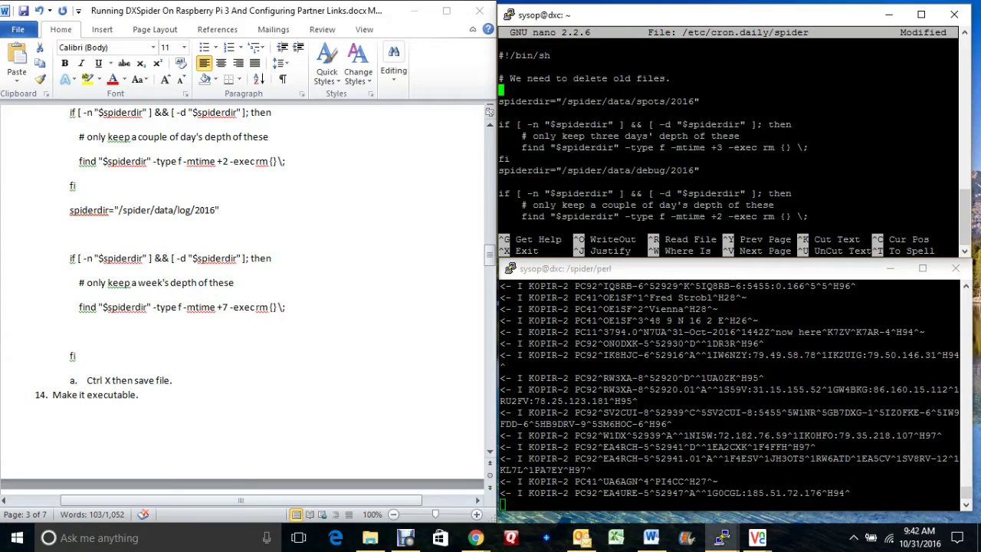
pyautogui.press('Right')
pyautogui.press('Right')
pyautogui.press('Right')
pyautogui.press('Right')
pyautogui.press('Right')
pyautogui.press('Right')
pyautogui.press('Right')
pyautogui.press('Right')
pyautogui.press('Right')
pyautogui.press('Right')
pyautogui.press('Right')
pyautogui.press('Right')
pyautogui.press('Right')
pyautogui.press('Right')
pyautogui.press('Right')
pyautogui.press('Right')
pyautogui.press('Right')
pyautogui.press('Right')
pyautogui.press('Right')
pyautogui.press('Right')
pyautogui.press('Right')
pyautogui.press('Right')
pyautogui.press('Right')
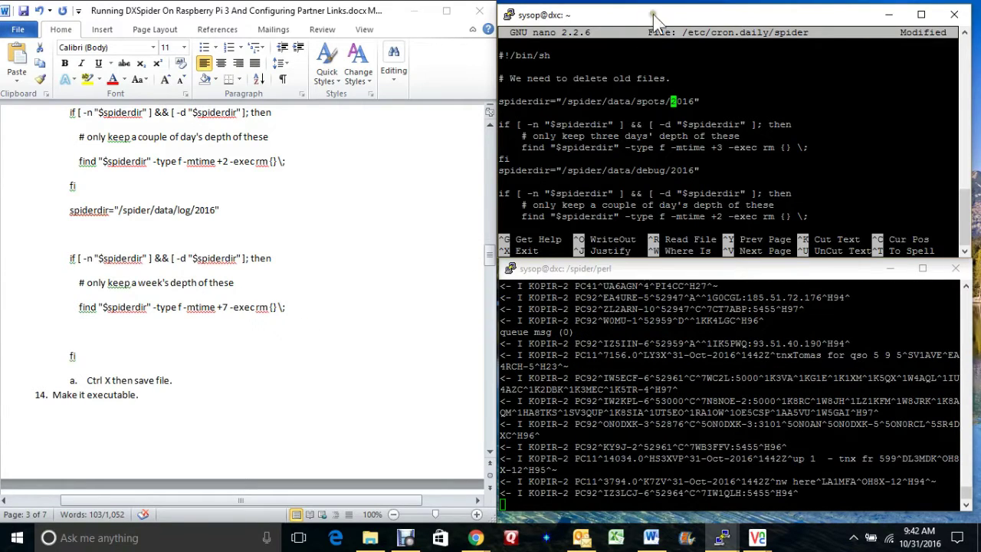
pyautogui.hotkey('ctrl', 'x')
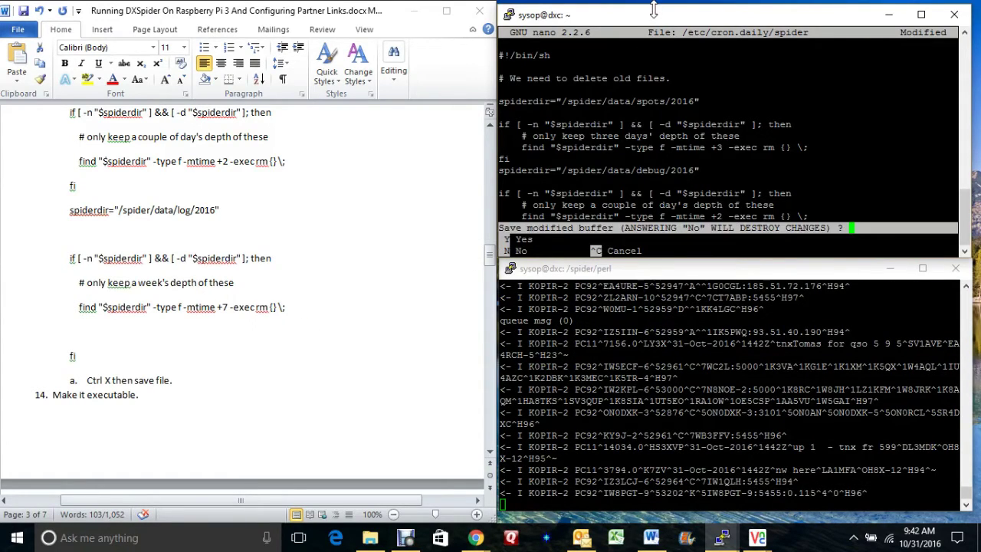
pyautogui.press('y')
pyautogui.press('Return')
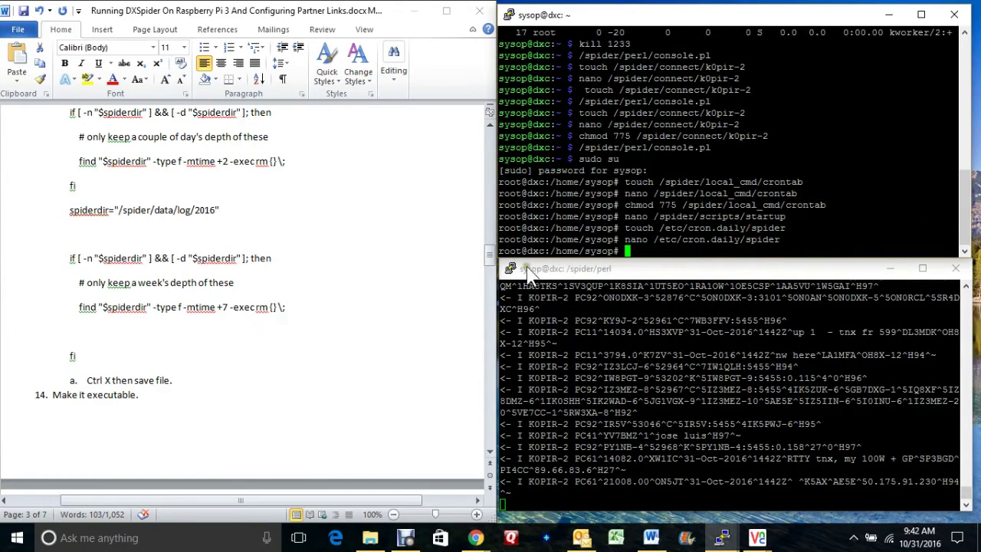
pyautogui.moveTo(490, 258); pyautogui.dragTo(492, 279)
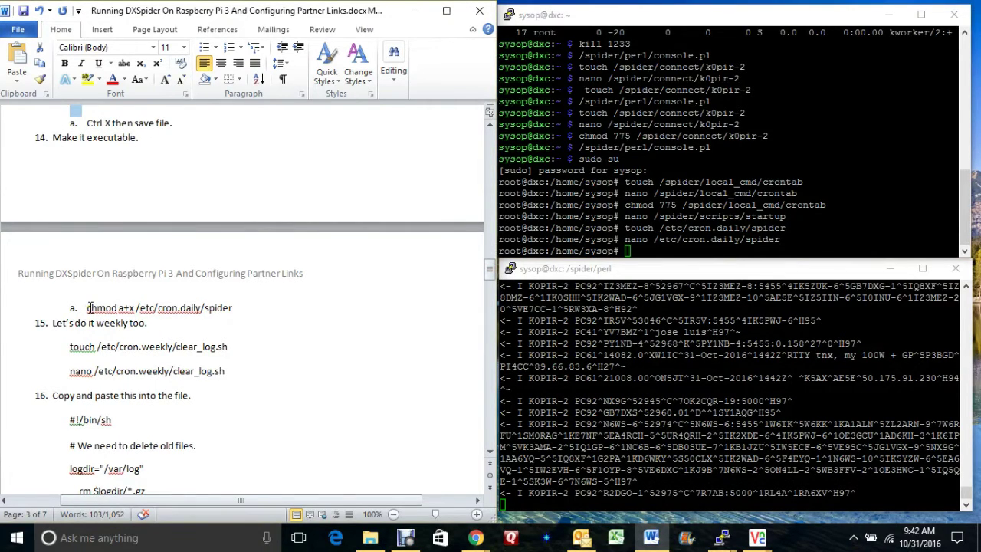
# Step: Remove the guide's list numbering, then run 'chmod a+x /etc/cron.daily/spider' in the root session
pyautogui.click(86, 307)
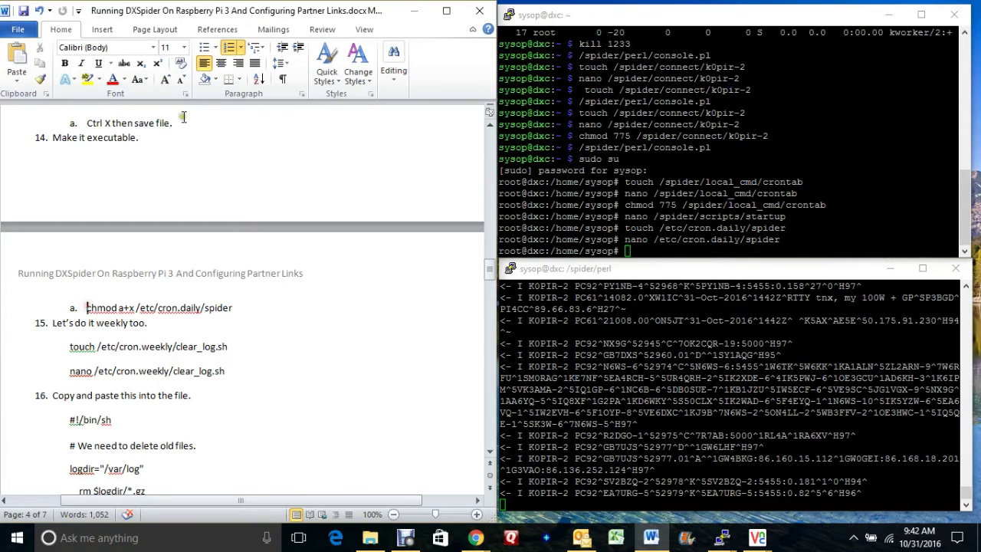
pyautogui.click(229, 48)
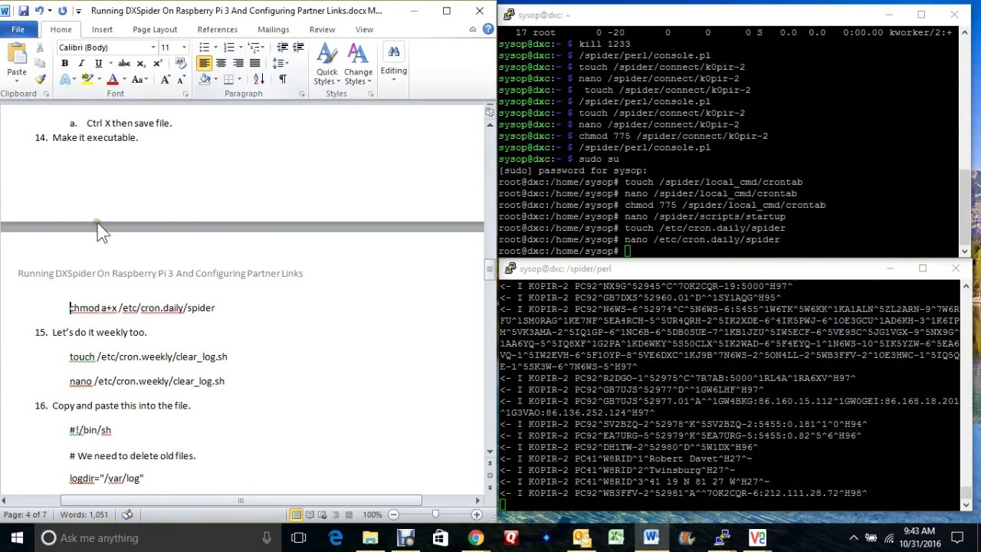
pyautogui.moveTo(66, 307); pyautogui.dragTo(196, 308)
pyautogui.rightClick(195, 307)
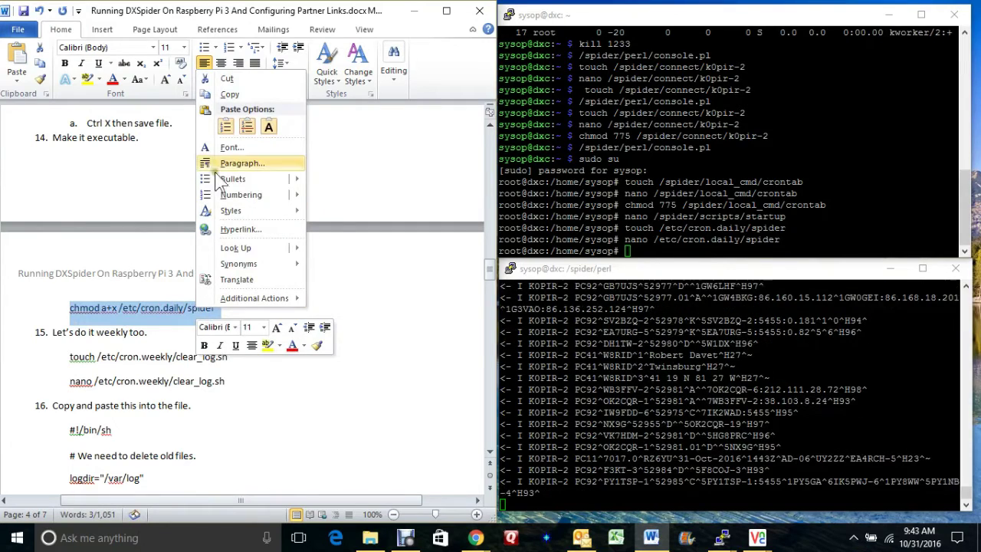
pyautogui.click(228, 94)
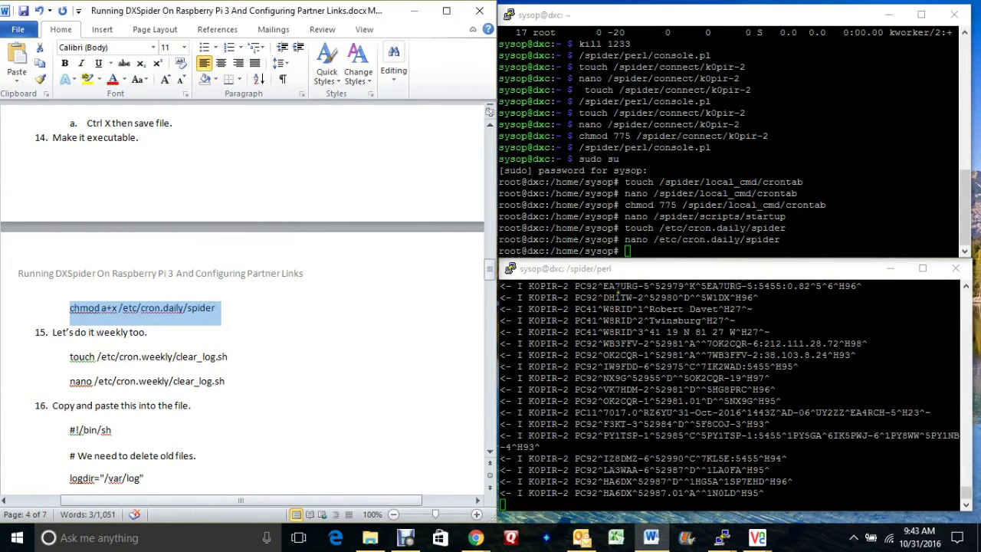
pyautogui.click(627, 250)
pyautogui.rightClick(627, 249)
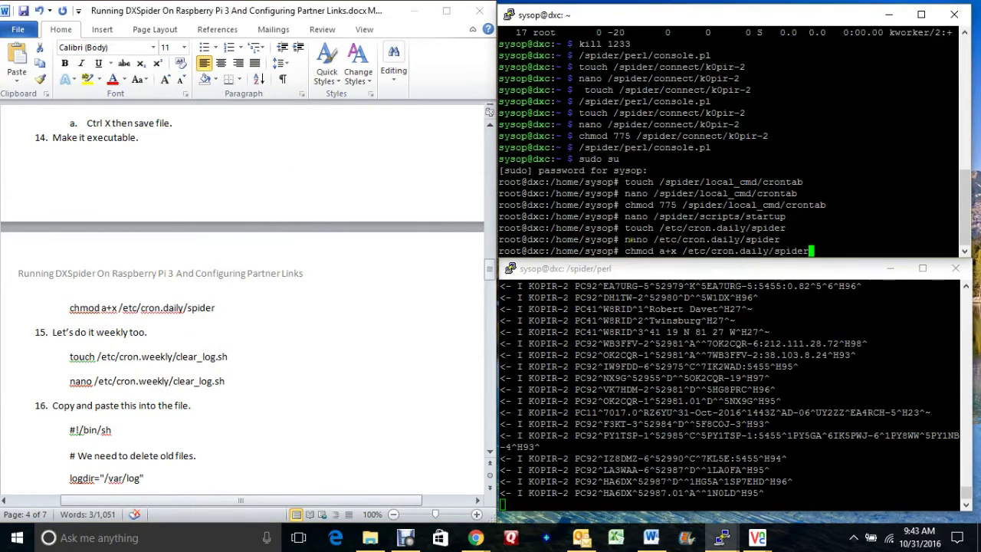
pyautogui.press('Return')
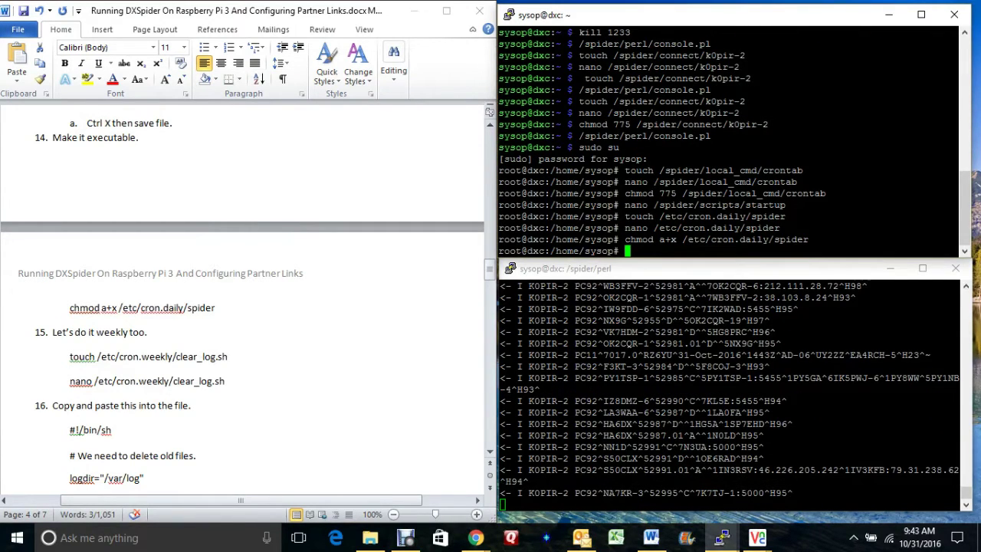
# Step: Return to the Word guide and scroll further down
pyautogui.click(35, 6)
pyautogui.scroll(-1, 347, 325)
pyautogui.scroll(-3, 350, 322)
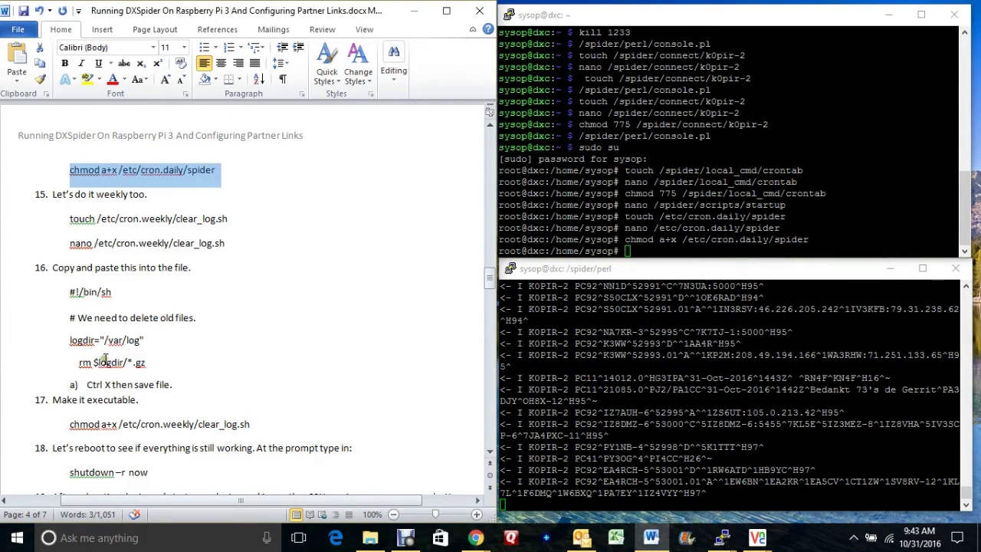
# Step: Create the empty /etc/cron.weekly/clear_log.sh with the guide's touch command
pyautogui.moveTo(70, 219); pyautogui.dragTo(230, 233)
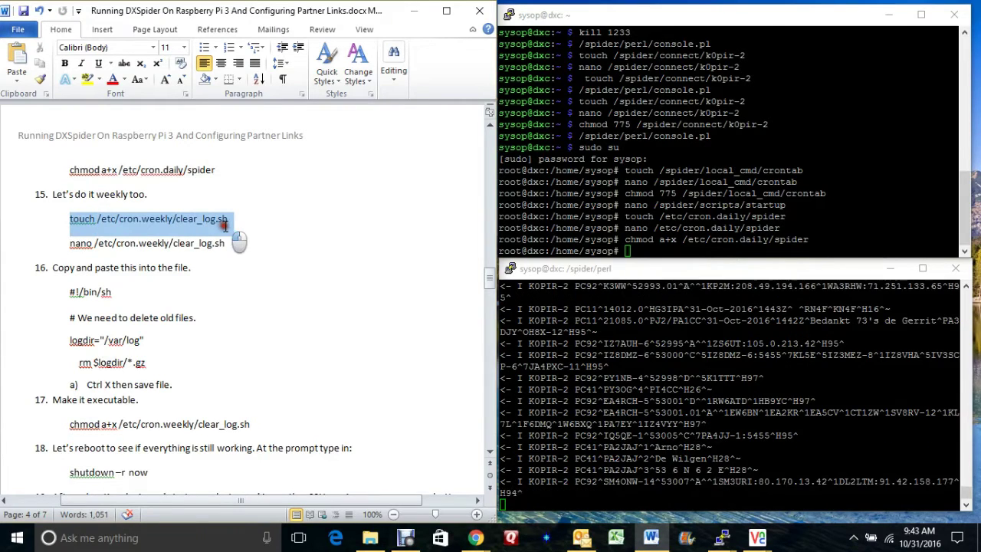
pyautogui.rightClick(223, 223)
pyautogui.click(257, 250)
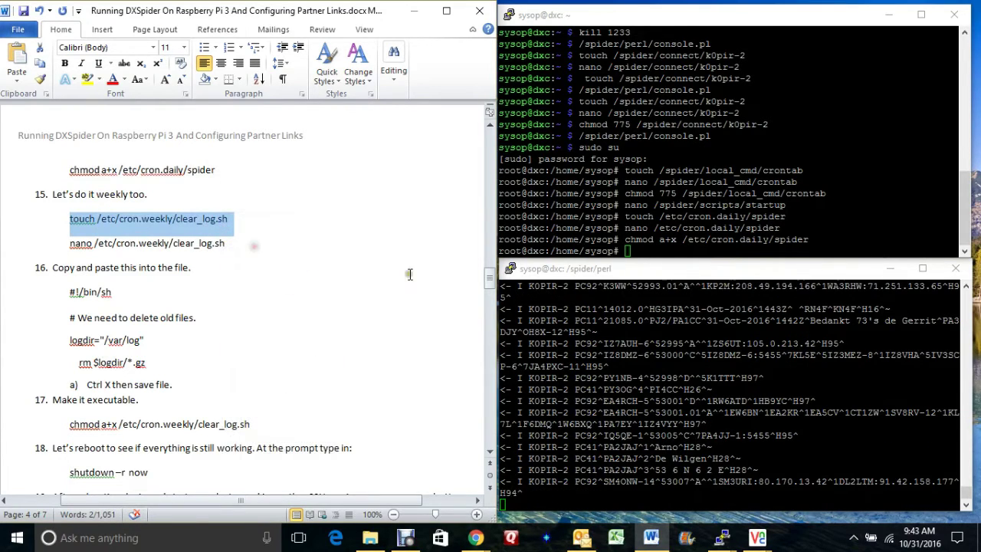
pyautogui.click(625, 249)
pyautogui.rightClick(625, 250)
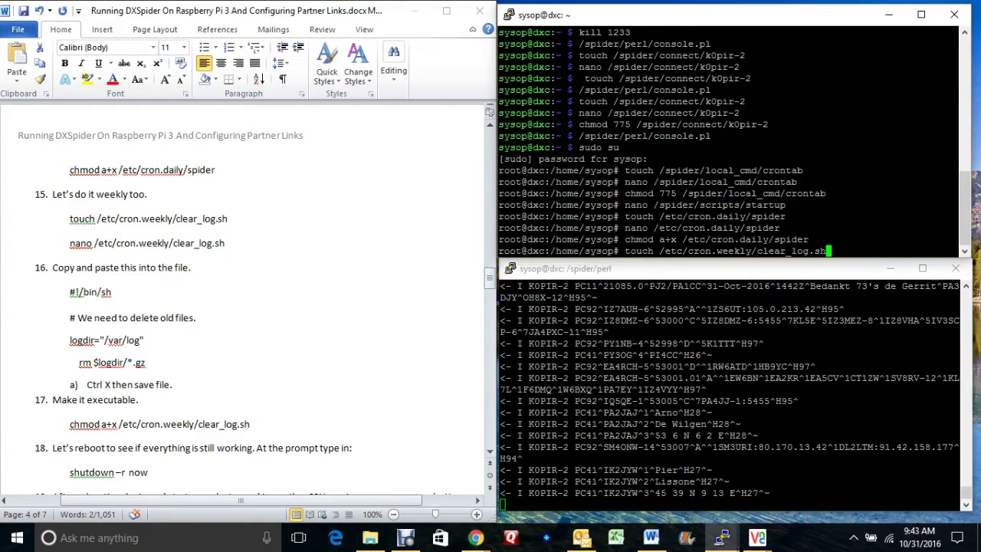
pyautogui.press('Return')
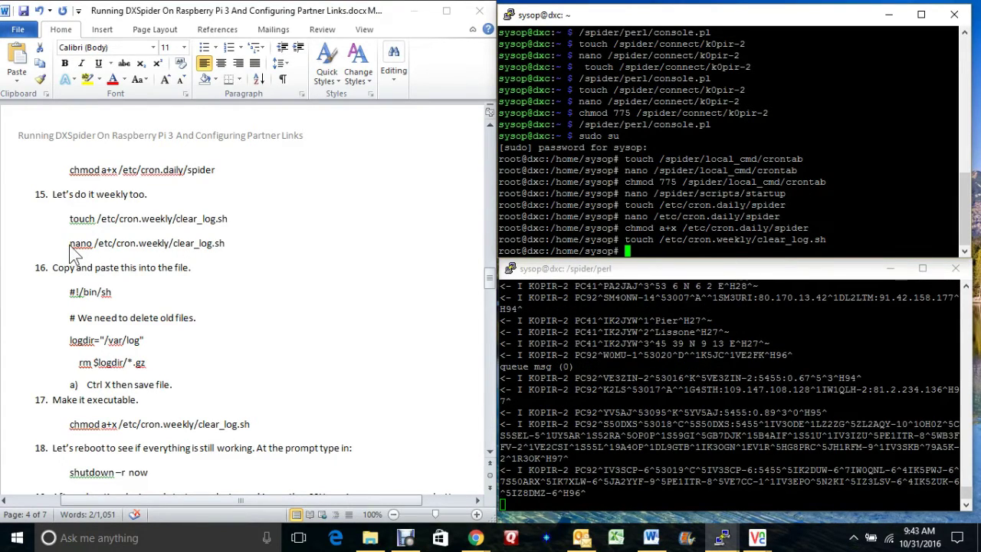
# Step: Open /etc/cron.weekly/clear_log.sh in nano with the guide's nano command
pyautogui.moveTo(70, 218); pyautogui.dragTo(224, 243)
pyautogui.rightClick(217, 245)
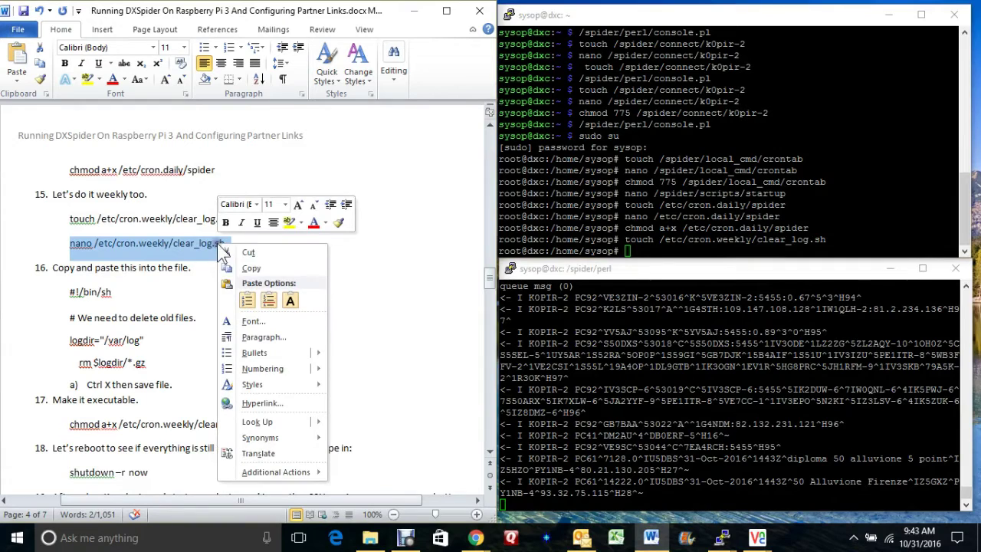
pyautogui.click(251, 268)
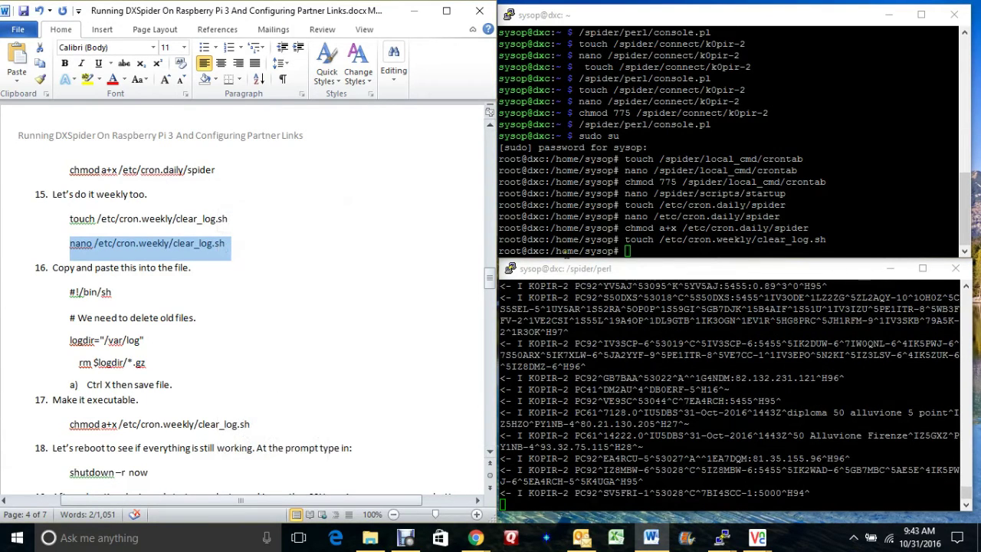
pyautogui.rightClick(628, 251)
pyautogui.press('Return')
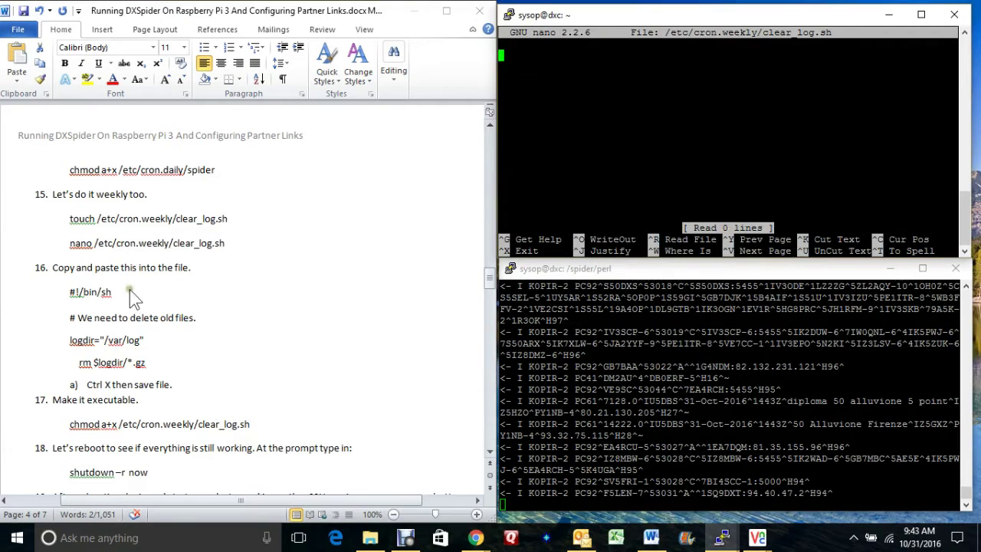
# Step: Paste the script that deletes the .gz files in /var/log, then save and exit
pyautogui.click(74, 293)
pyautogui.moveTo(74, 299); pyautogui.dragTo(154, 366)
pyautogui.rightClick(135, 349)
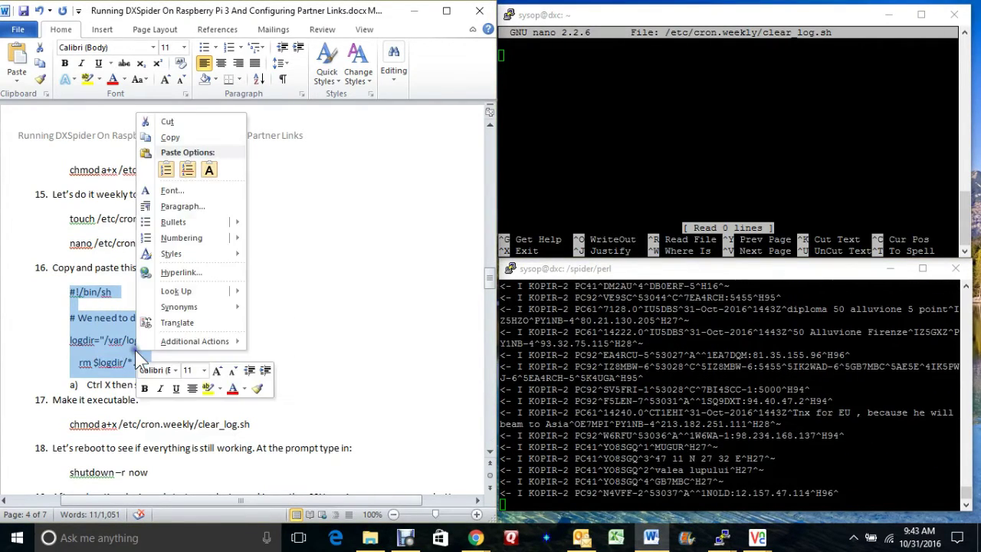
pyautogui.click(179, 139)
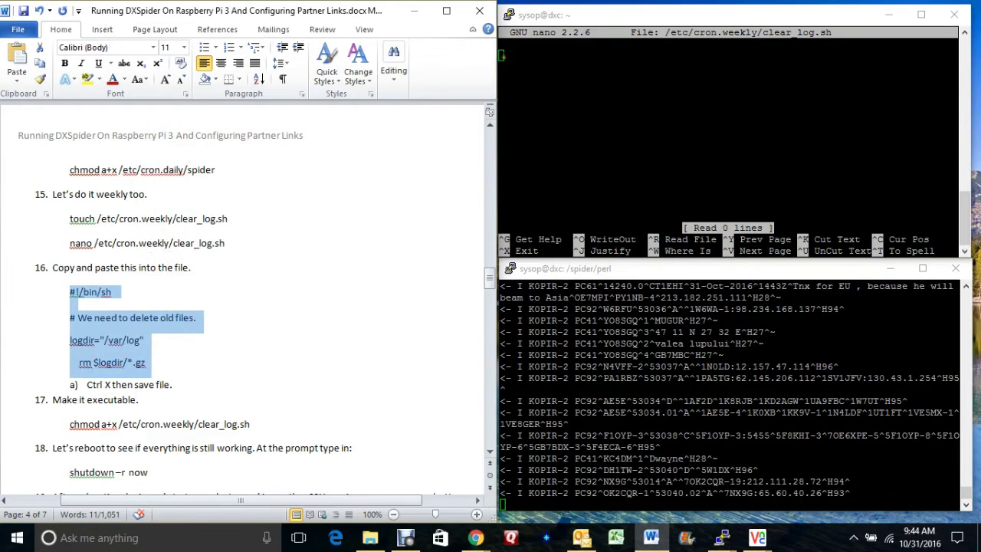
pyautogui.rightClick(508, 64)
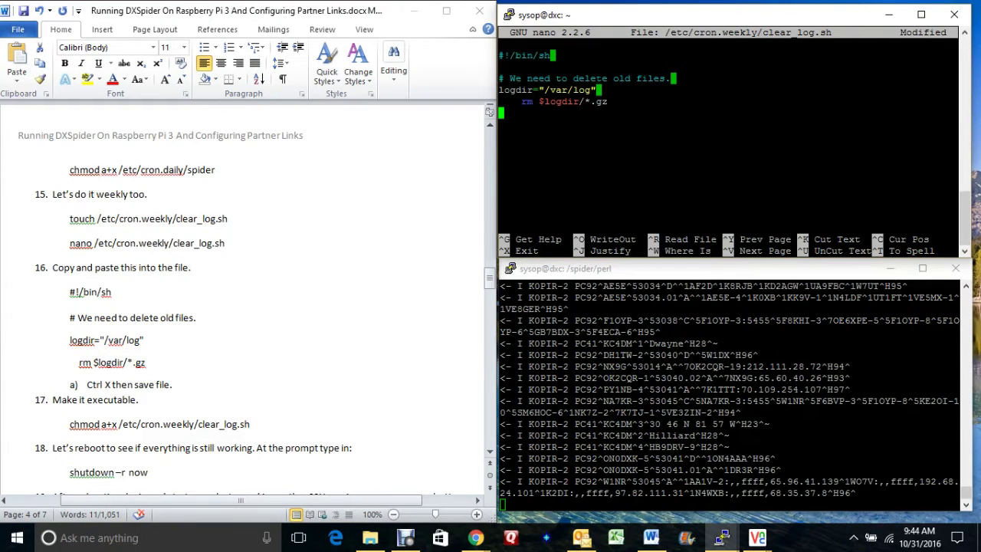
pyautogui.hotkey('ctrl', 'x')
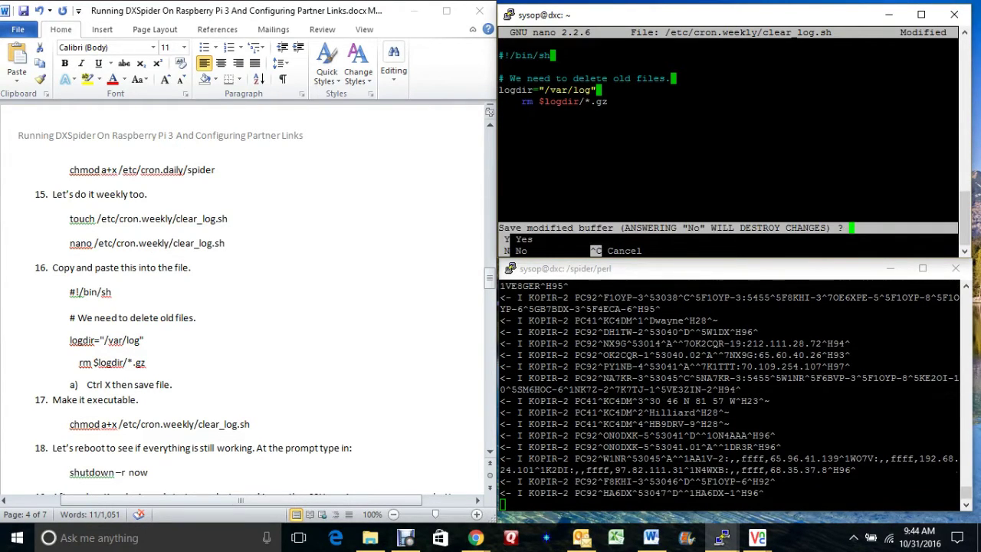
pyautogui.press('y')
pyautogui.press('Return')
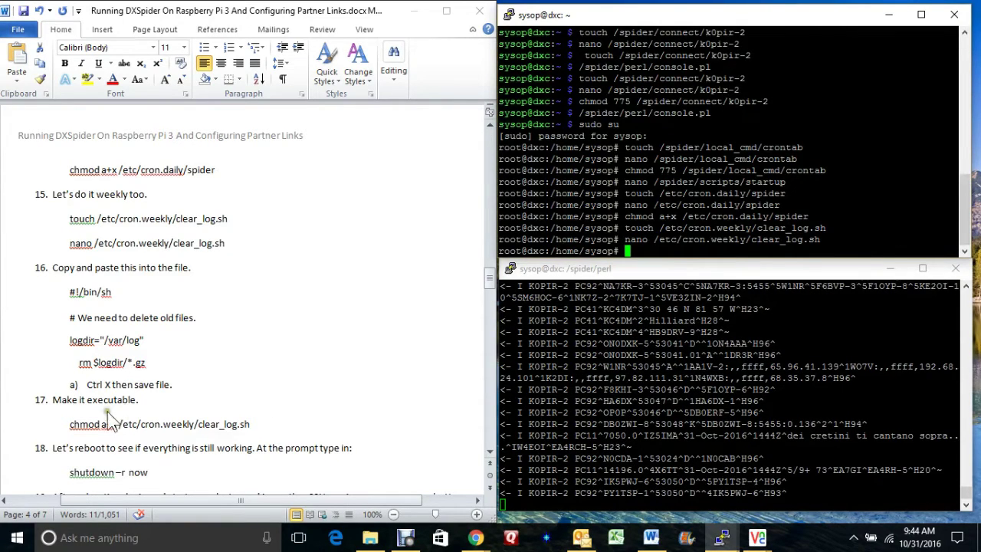
# Step: Make clear_log.sh executable by running the guide's chmod a+x command
pyautogui.click(70, 426)
pyautogui.moveTo(70, 426); pyautogui.dragTo(243, 427)
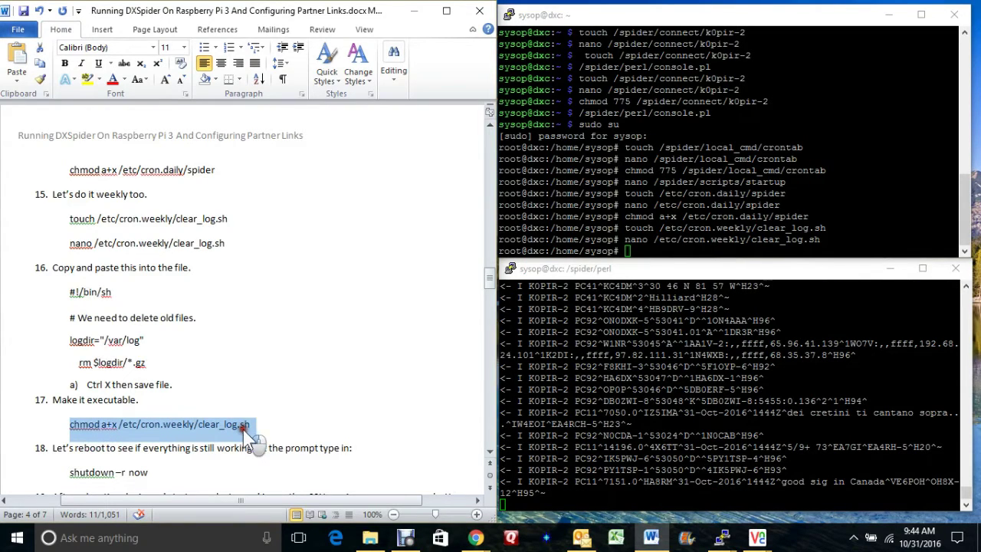
pyautogui.rightClick(240, 429)
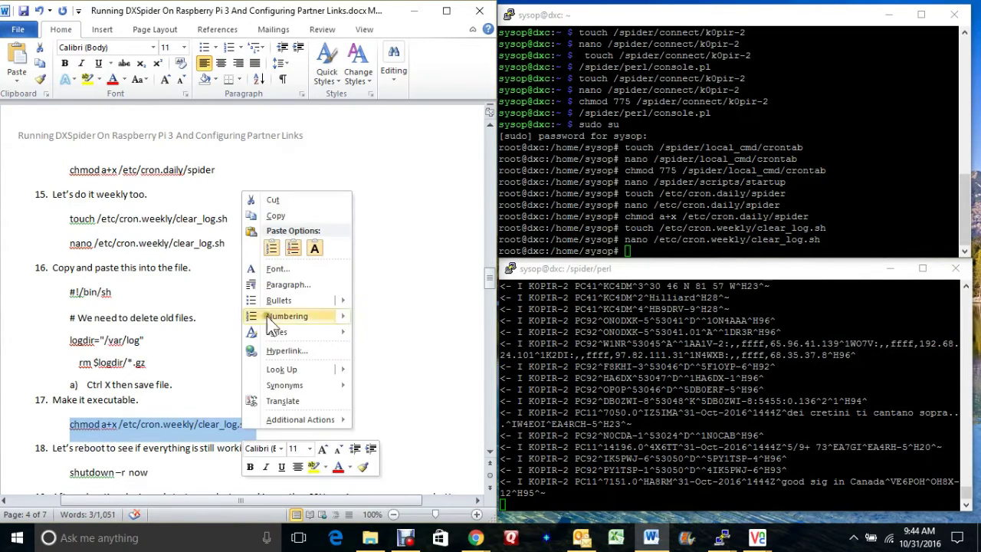
pyautogui.click(275, 212)
pyautogui.rightClick(625, 241)
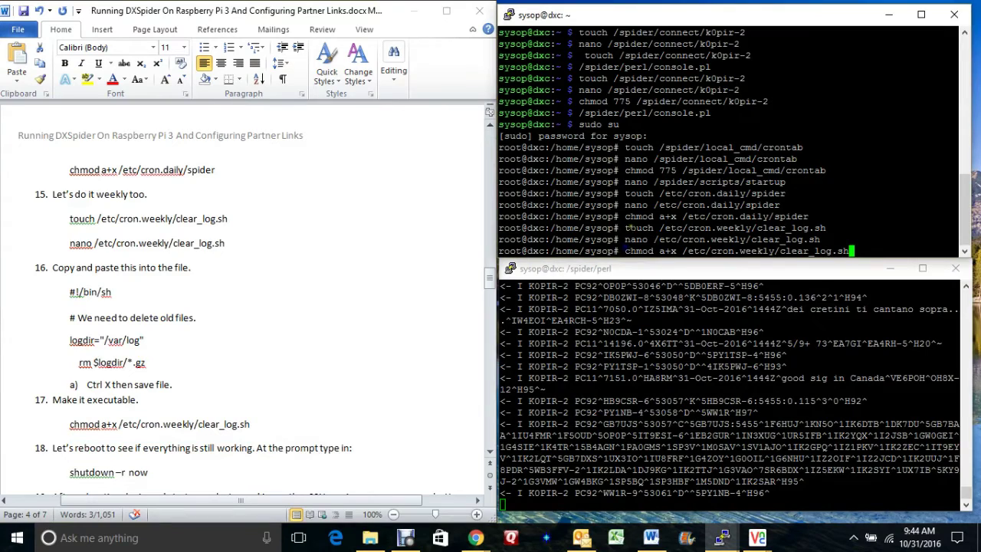
pyautogui.press('Return')
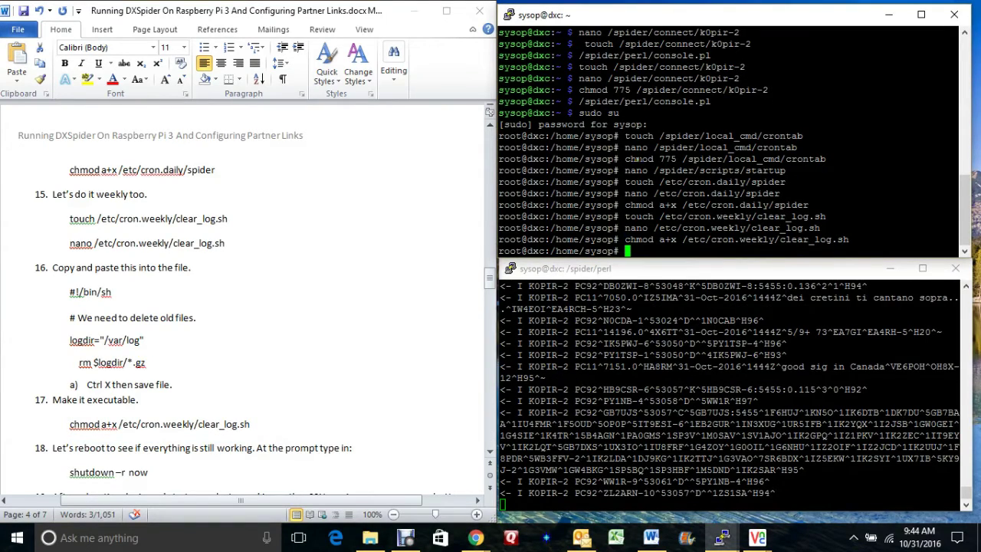
pyautogui.moveTo(488, 280); pyautogui.dragTo(488, 291)
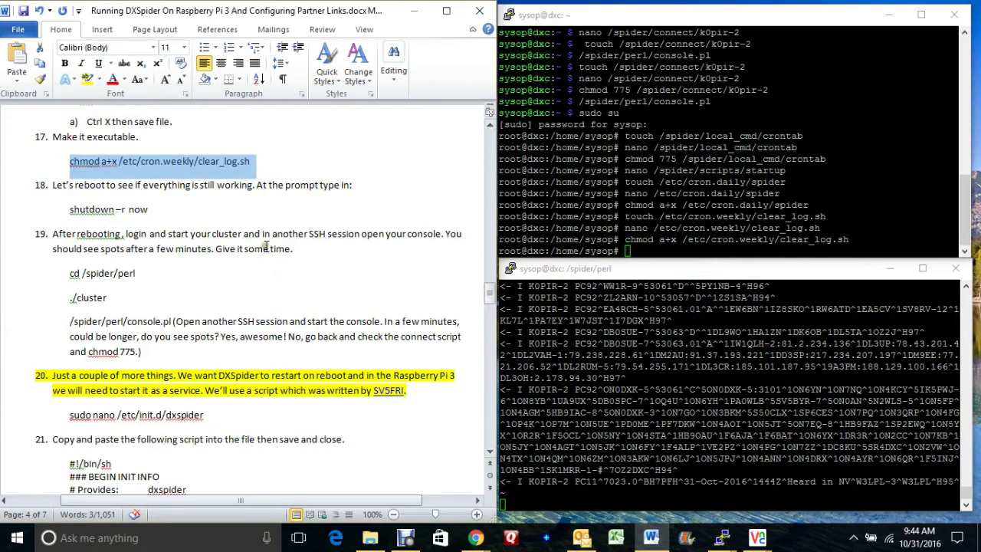
pyautogui.click(206, 207)
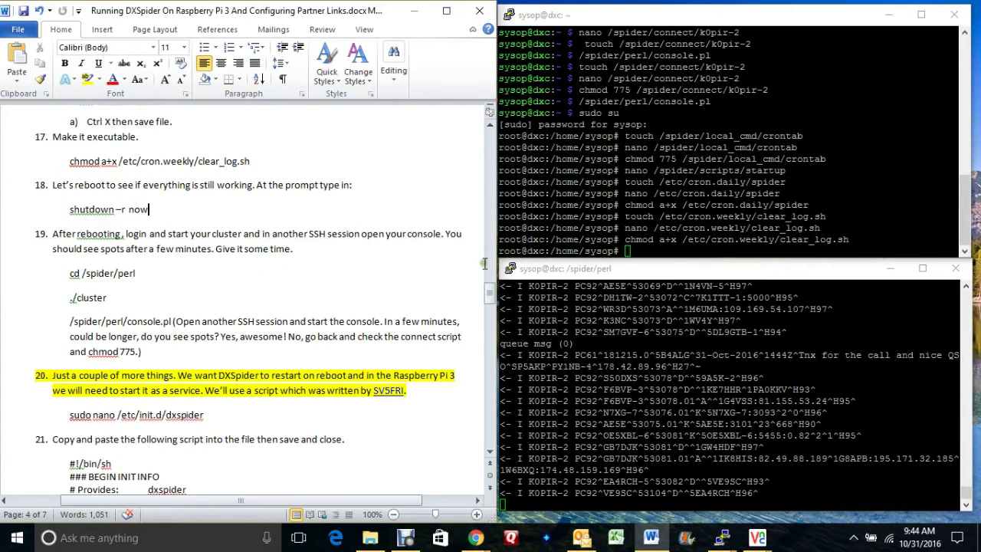
pyautogui.moveTo(488, 296); pyautogui.dragTo(489, 305)
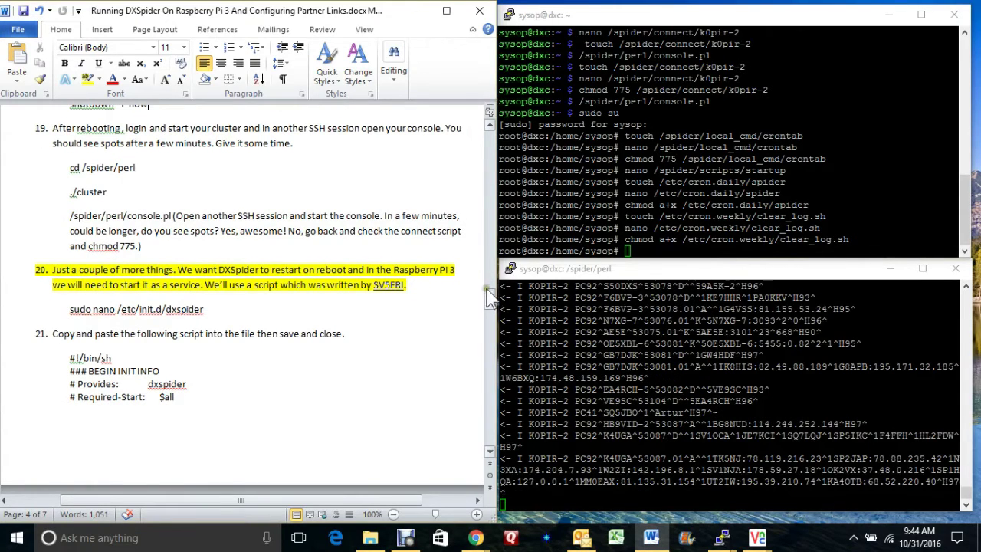
pyautogui.moveTo(488, 293); pyautogui.dragTo(488, 295)
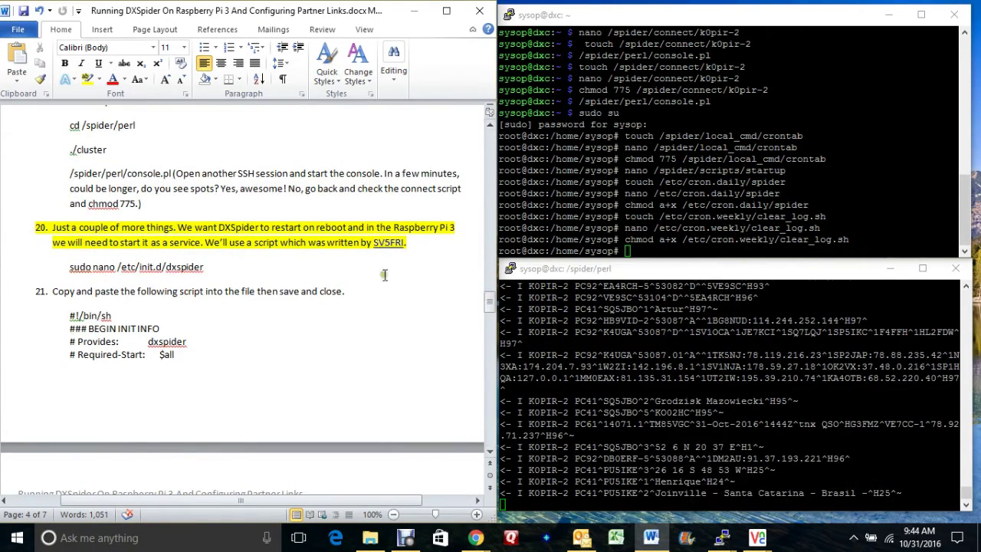